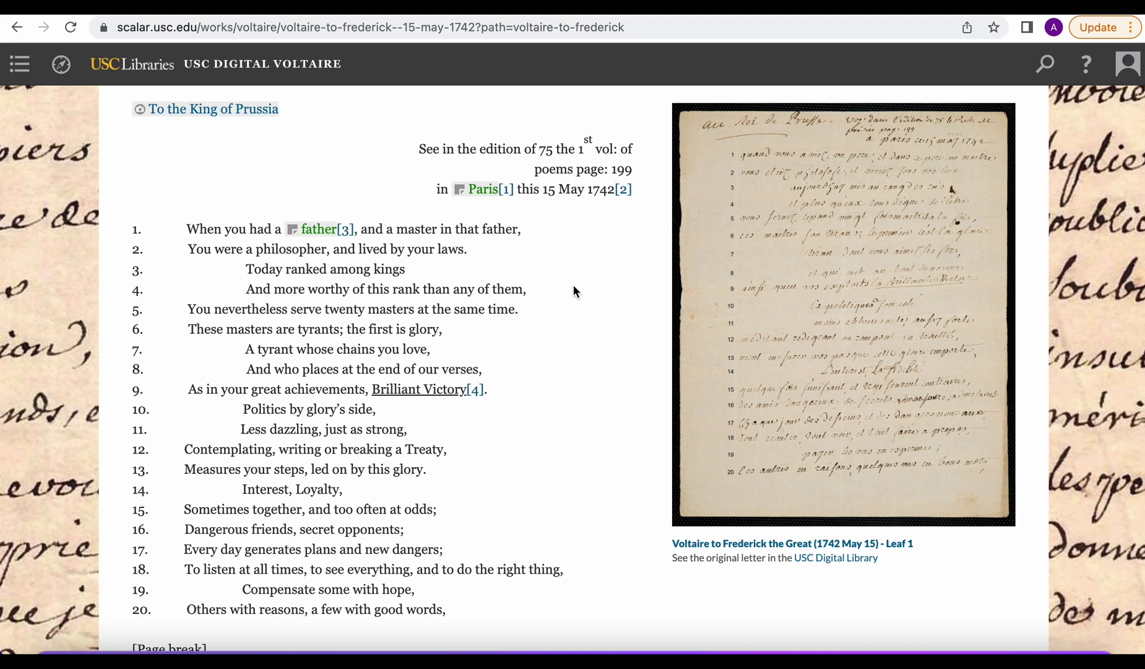
- Open the 'Paris' and 'father' annotations in the Voltaire letter
click(474, 191)
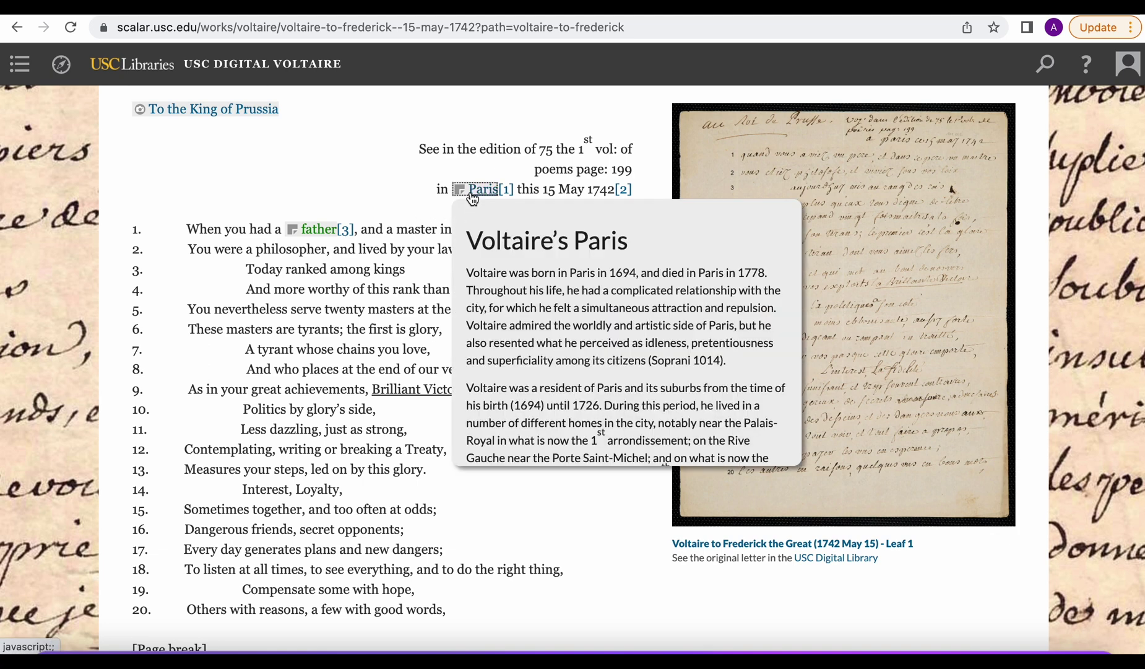
click(317, 229)
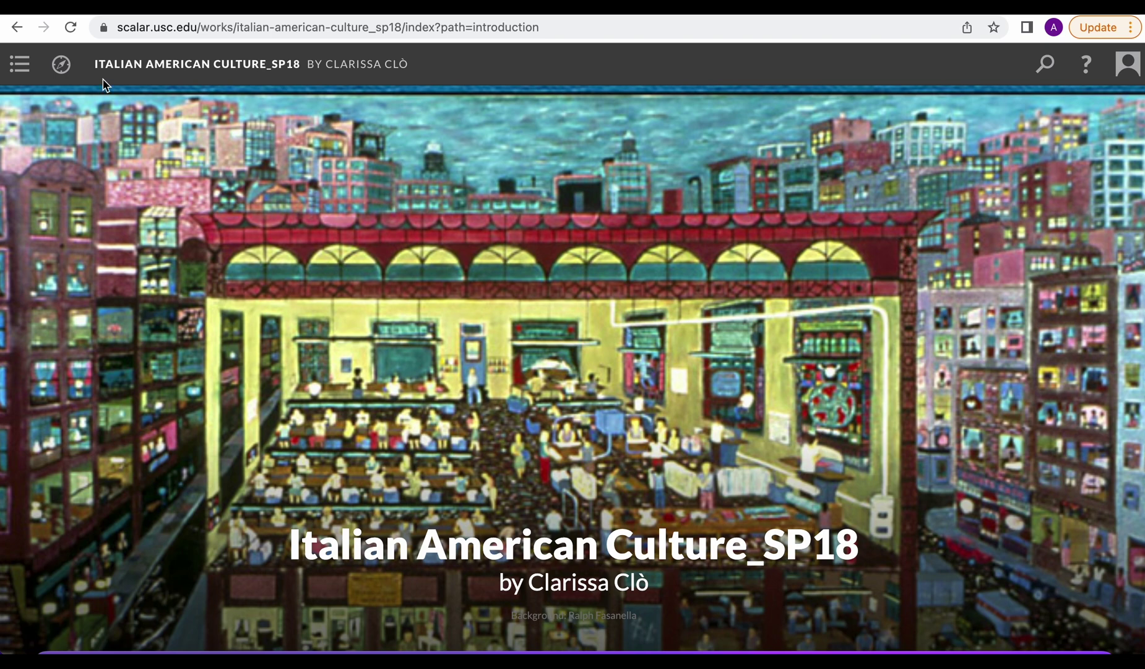
- Go to the book's Introduction page from the table of contents and scroll through it
click(19, 64)
click(86, 192)
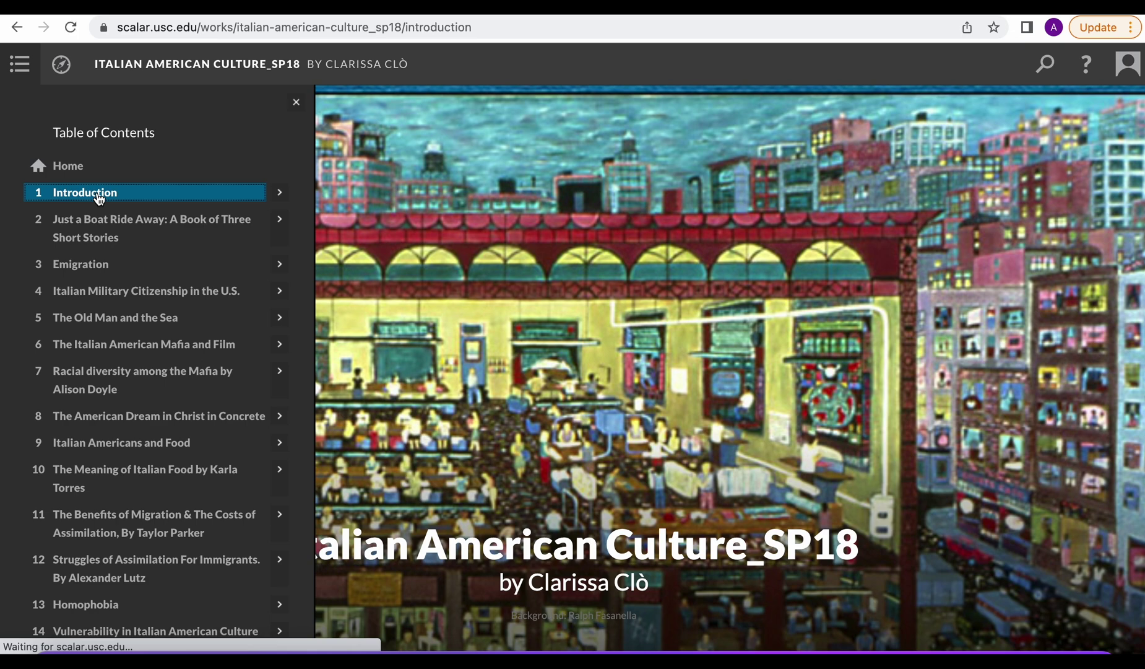
scroll(189, 176, down, 9)
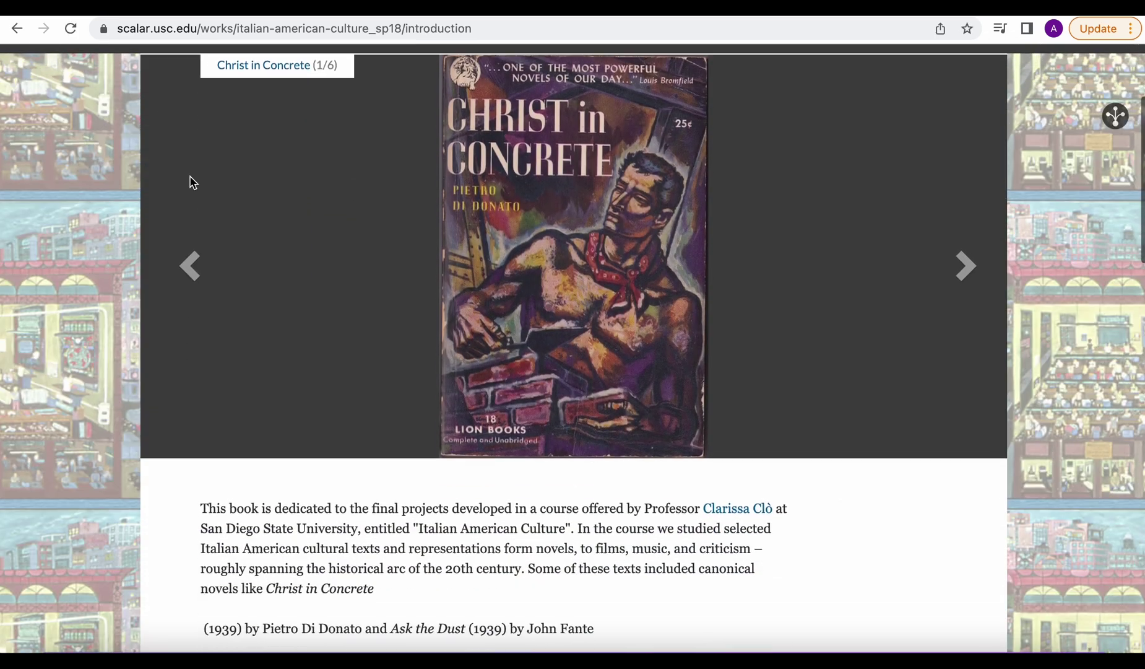
- Open the Just a Boat Ride Away chapter, begin Story One, and scroll to the earthquake story
click(20, 64)
click(75, 224)
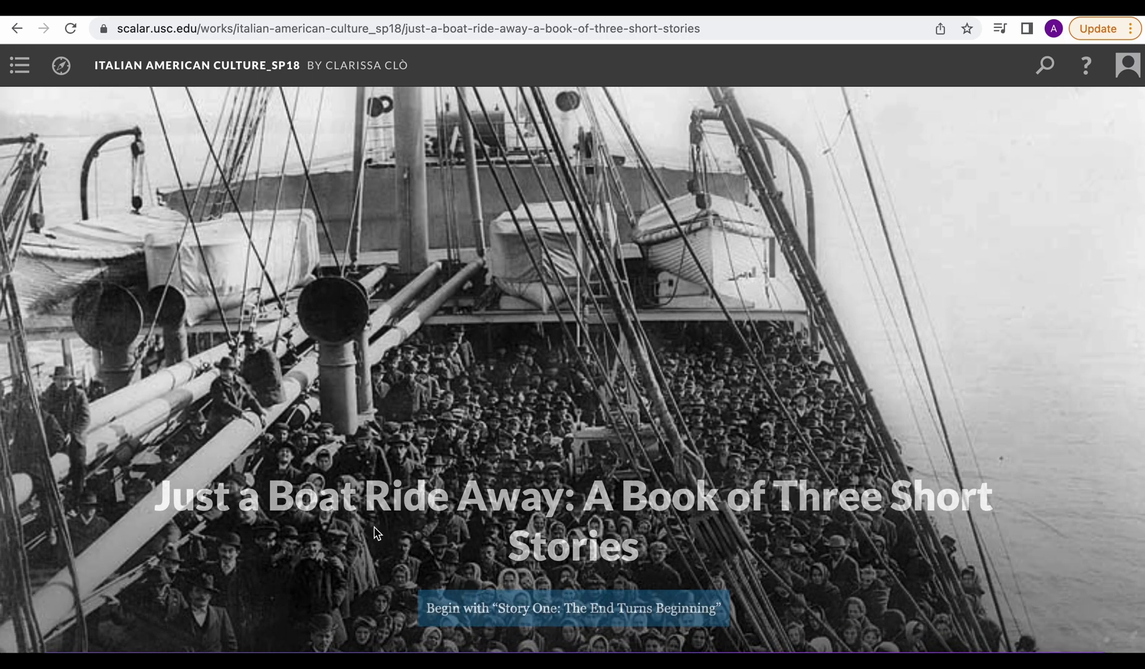
click(494, 611)
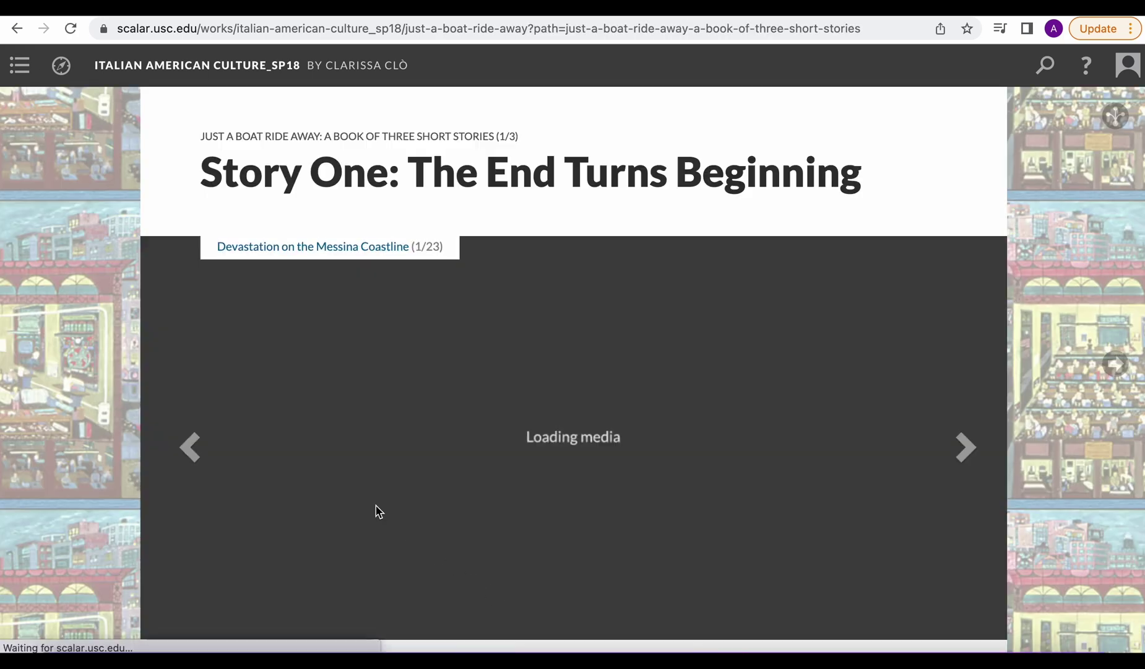
scroll(77, 477, down, 5)
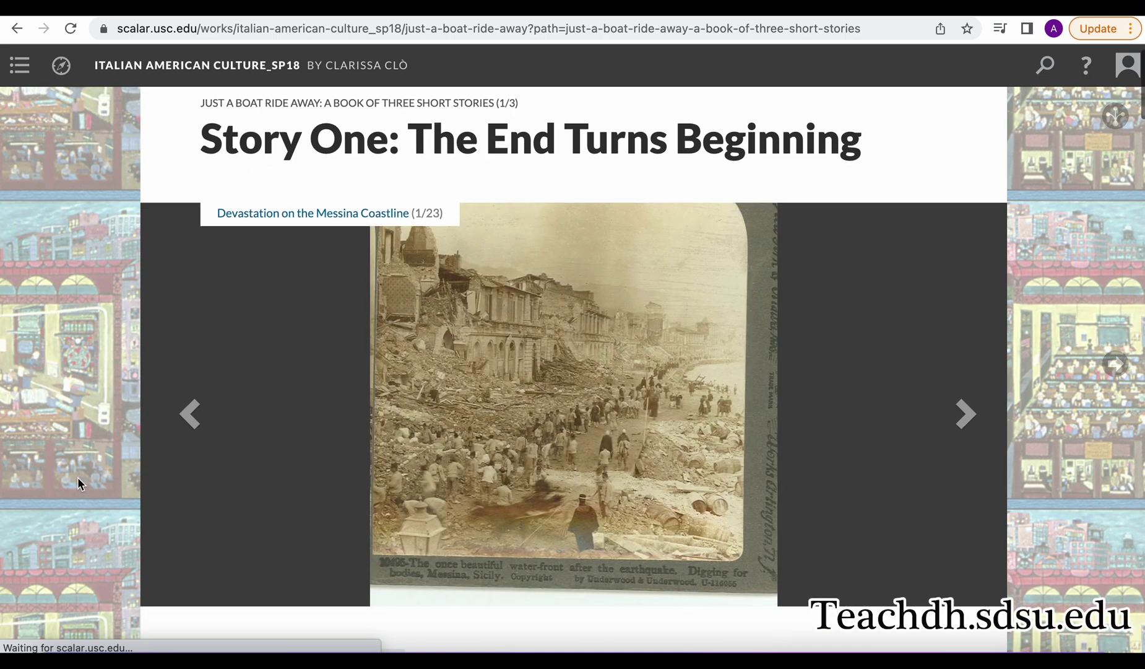
scroll(76, 476, down, 3)
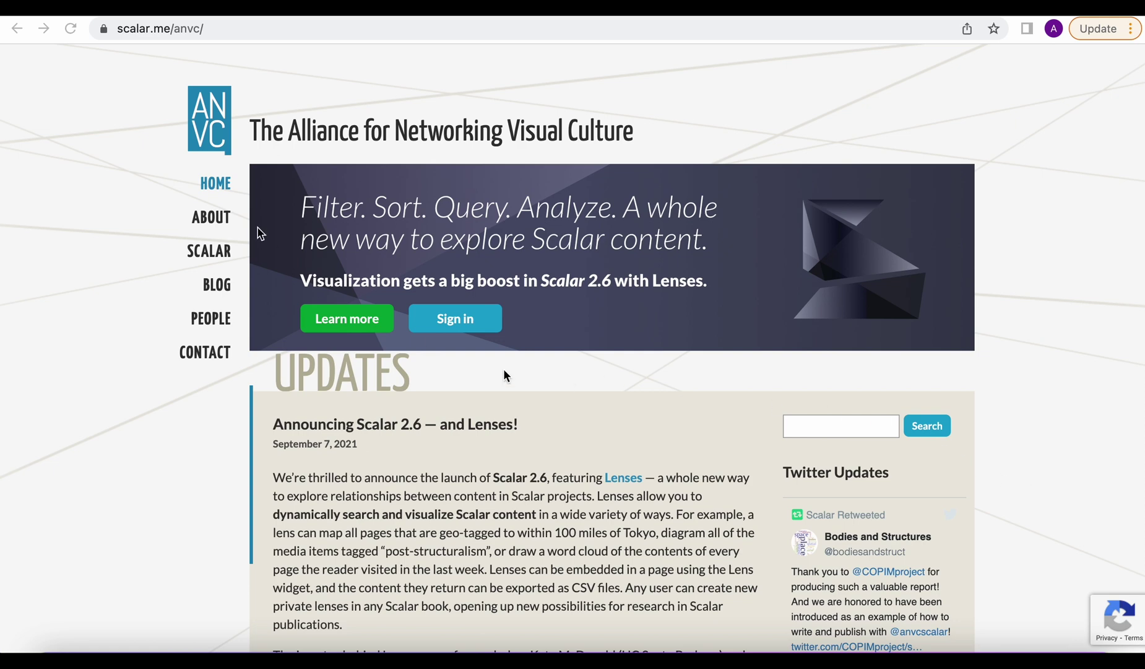
- Open the SCALAR section of the ANVC site and scroll through the About Scalar overview
click(220, 255)
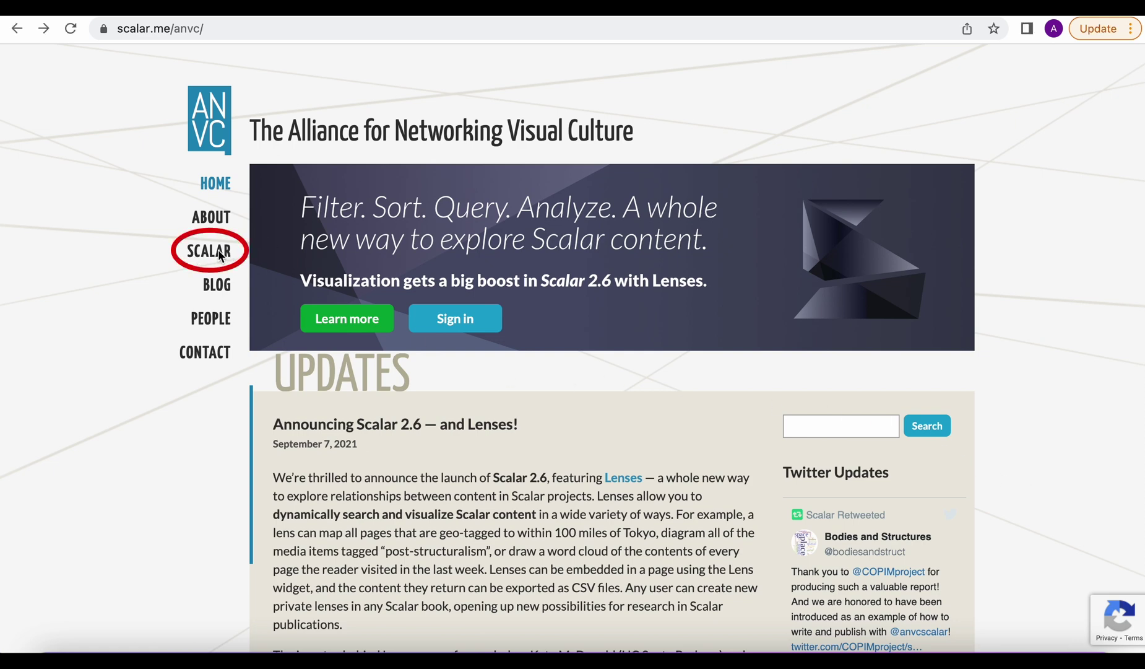
click(208, 255)
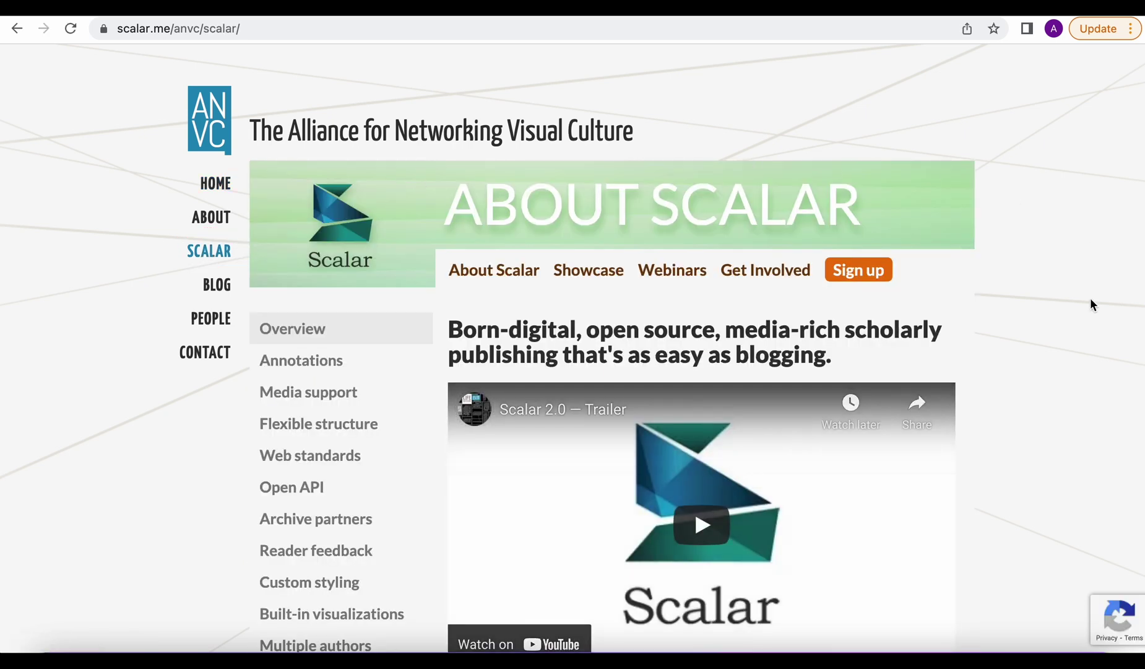
scroll(1091, 303, down, 3)
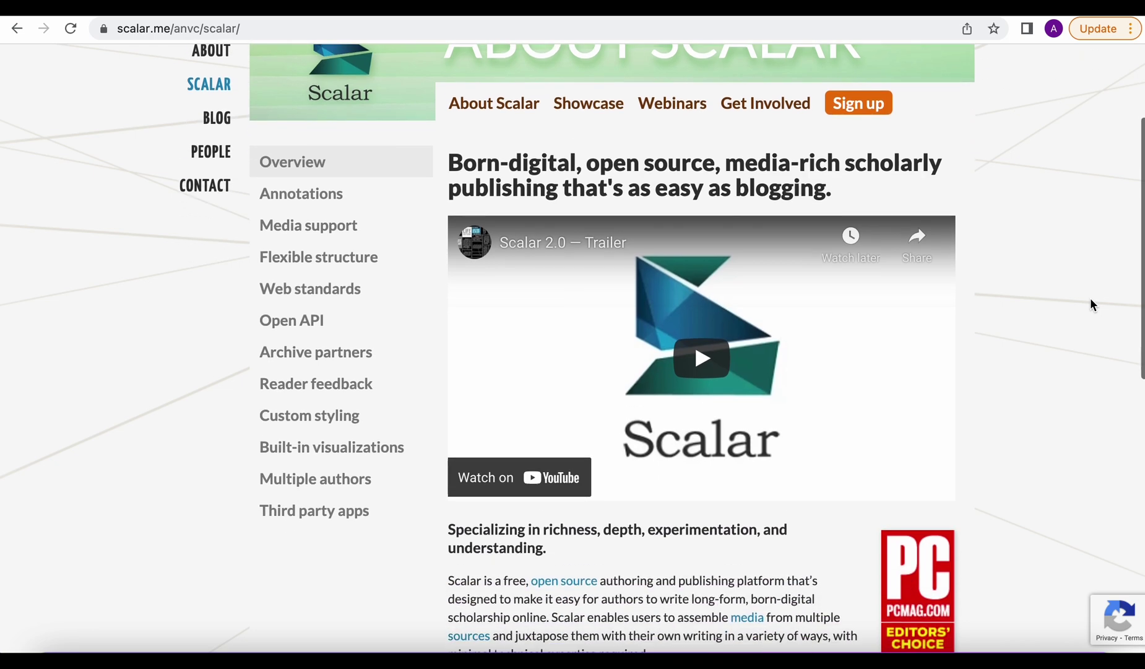
scroll(1091, 303, down, 2)
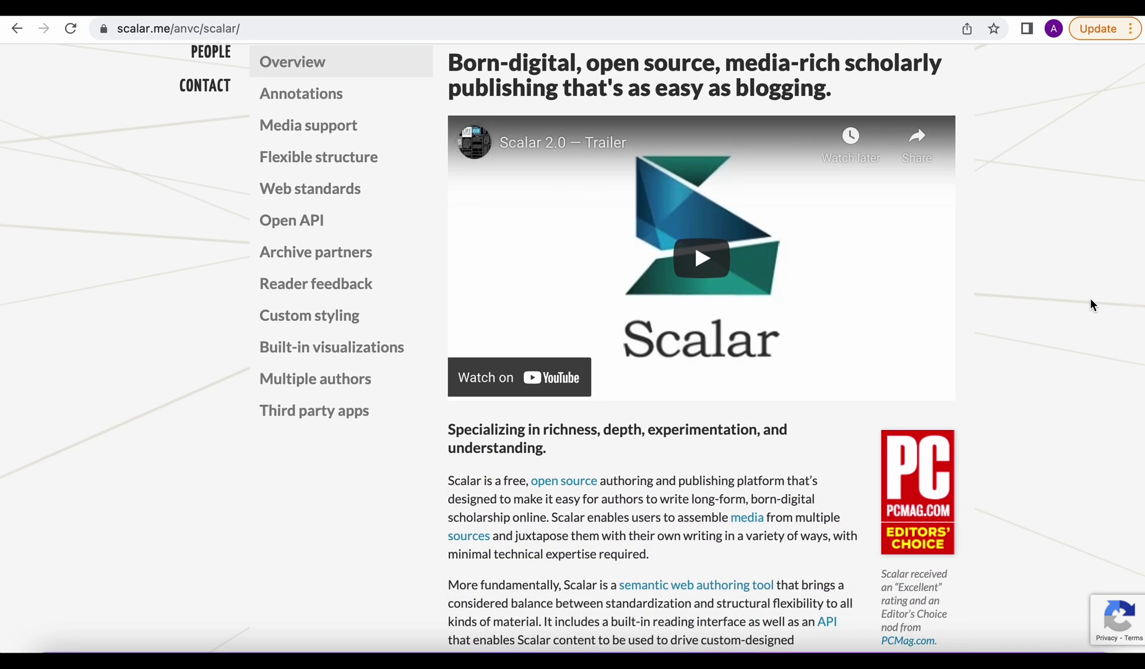
scroll(1090, 298, up, 3)
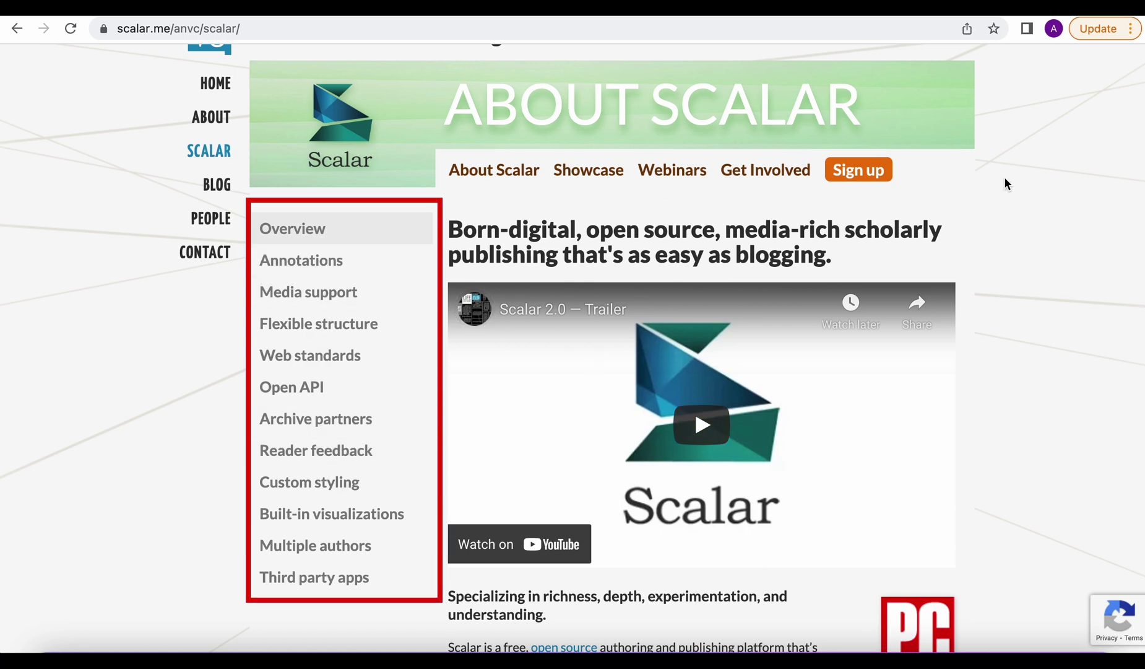
- Choose Sign up, accept the redirect, and highlight the required registration key on the form
click(878, 173)
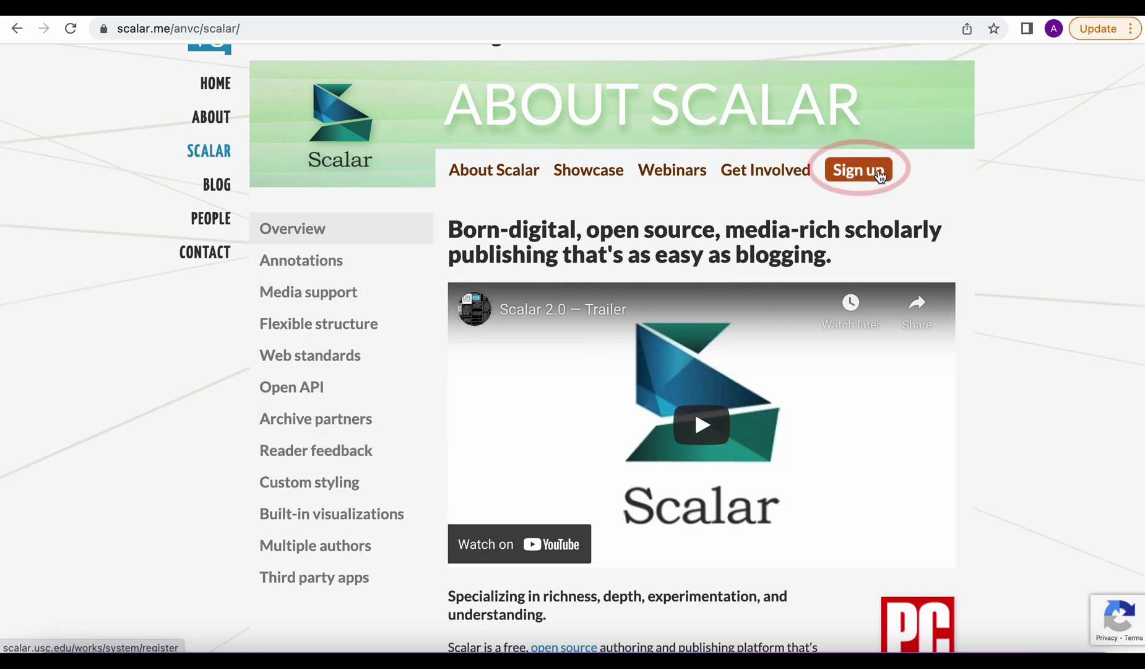
click(854, 170)
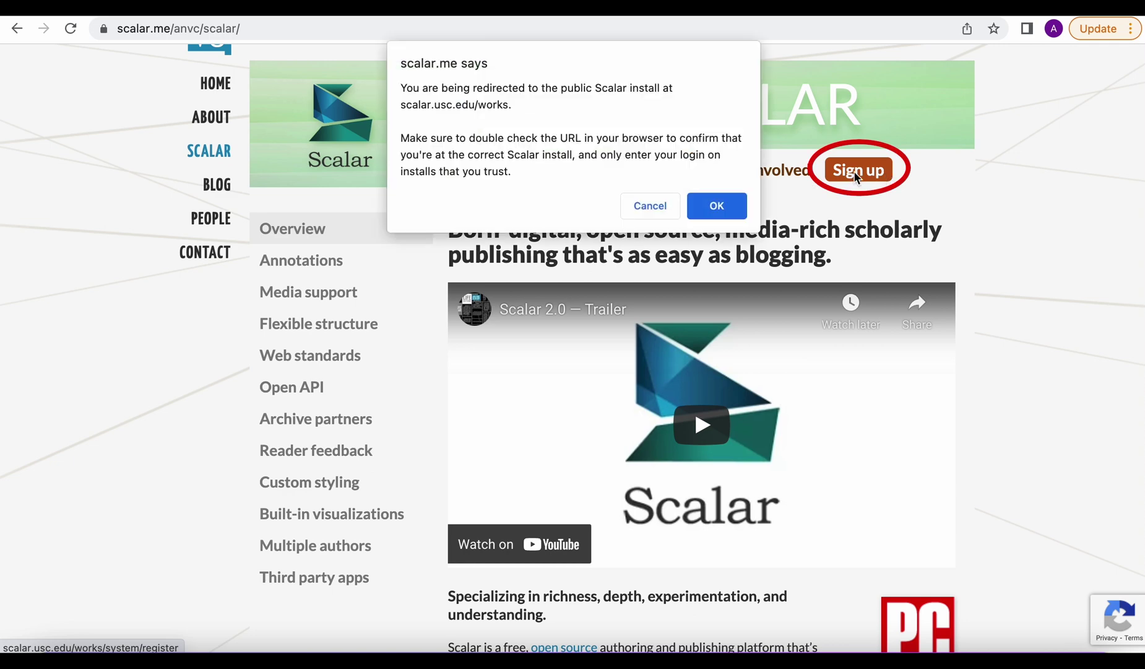
click(704, 213)
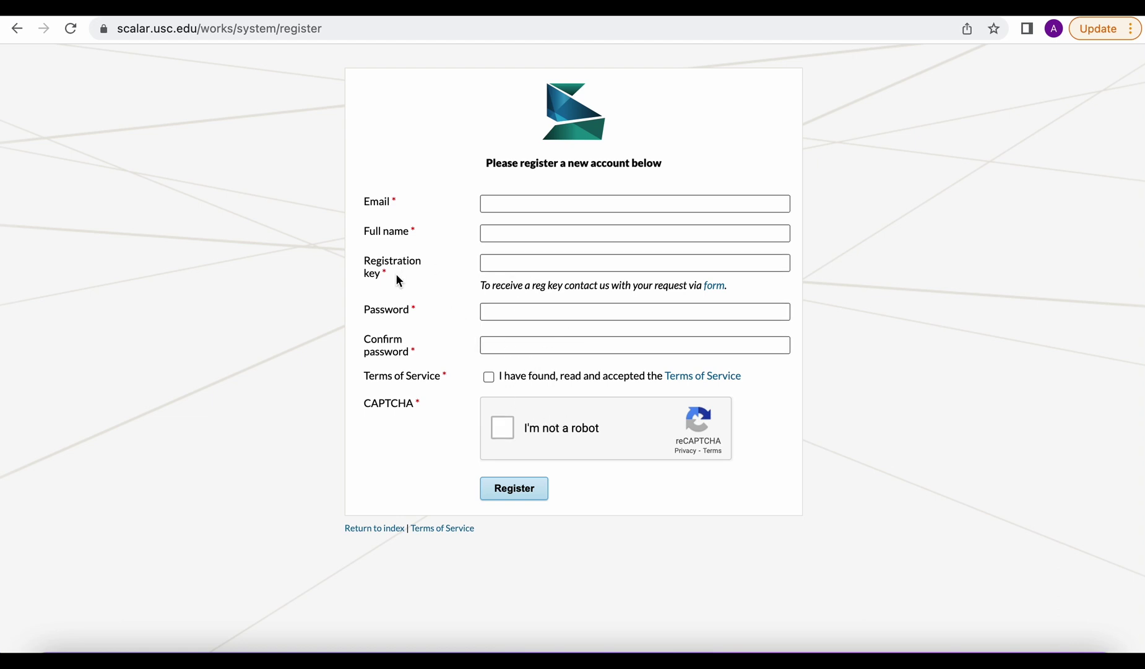
drag(395, 273, 366, 260)
- Open the registration-key request form, pick the Registration Key topic, and visit the Name, Email and Message fields
click(716, 288)
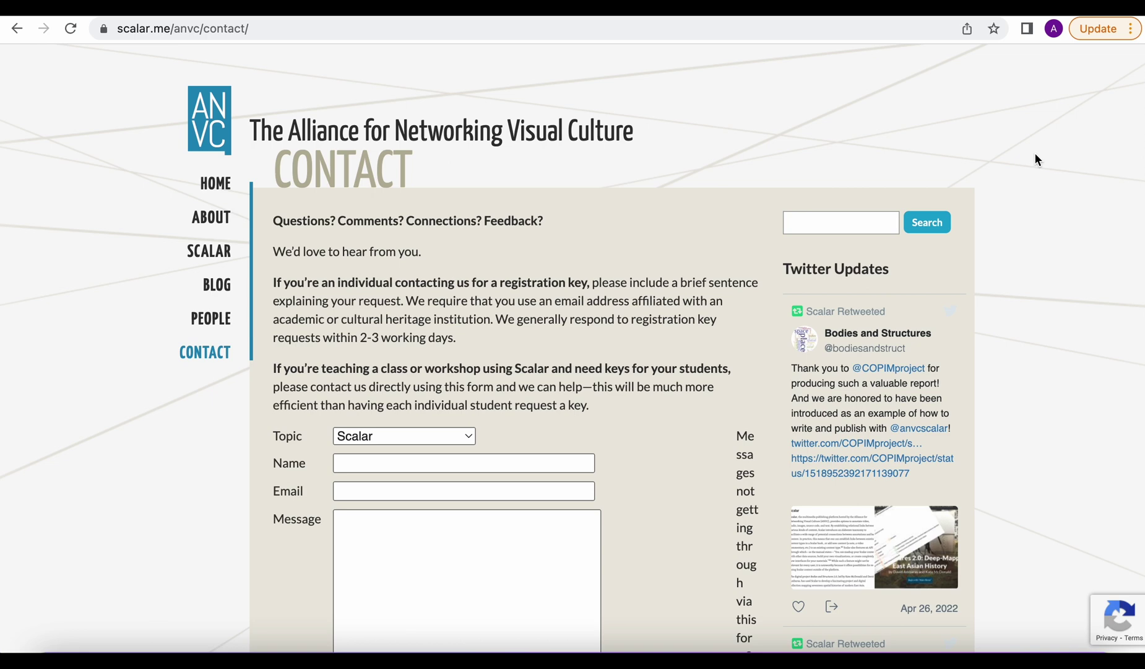
scroll(1035, 160, down, 3)
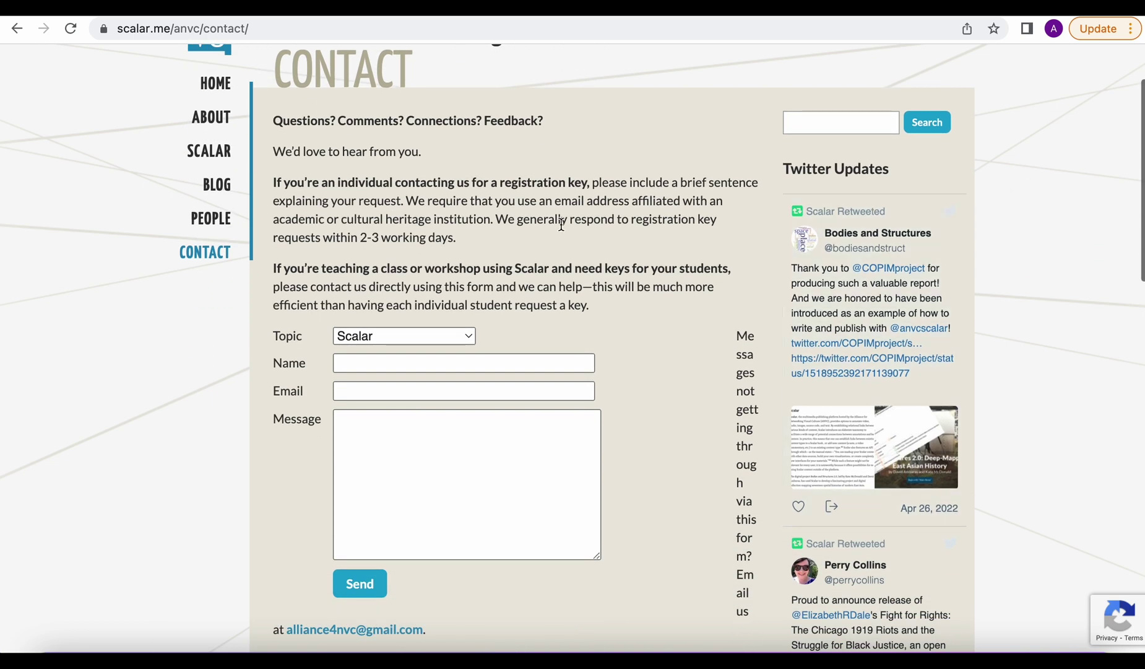
click(468, 338)
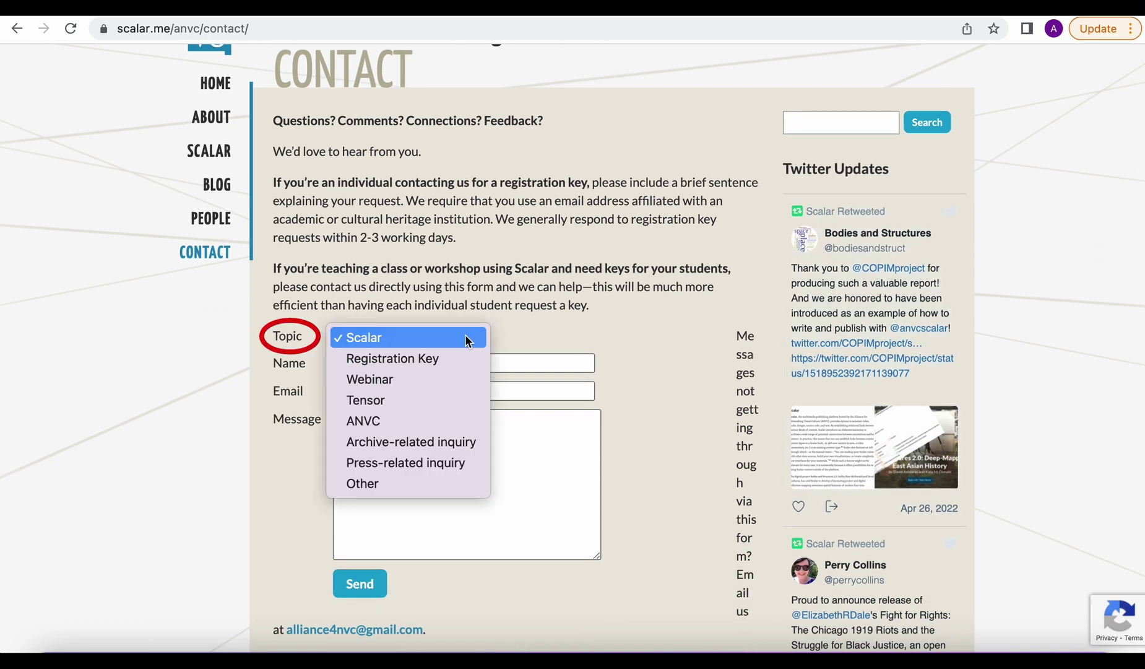
click(441, 361)
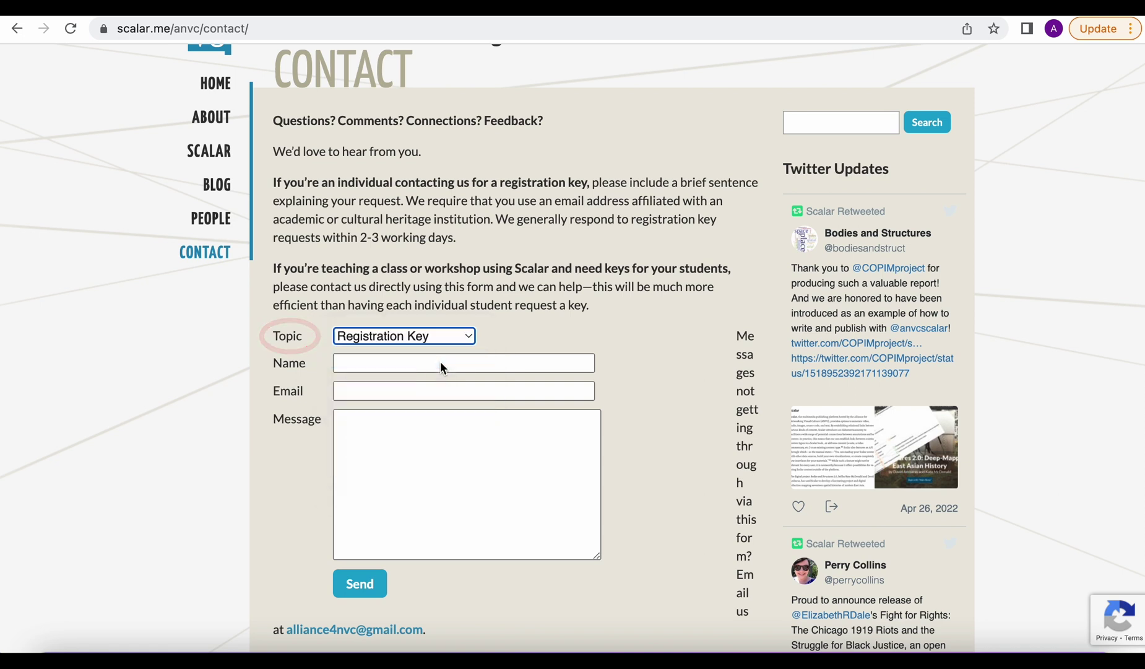
click(382, 360)
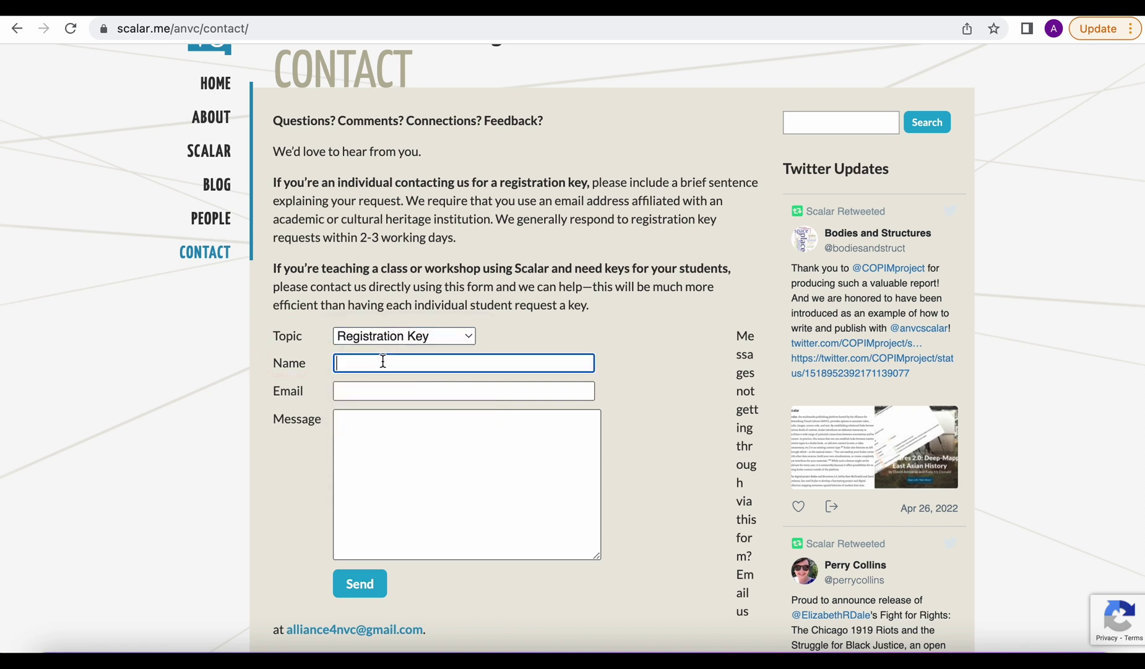
click(383, 391)
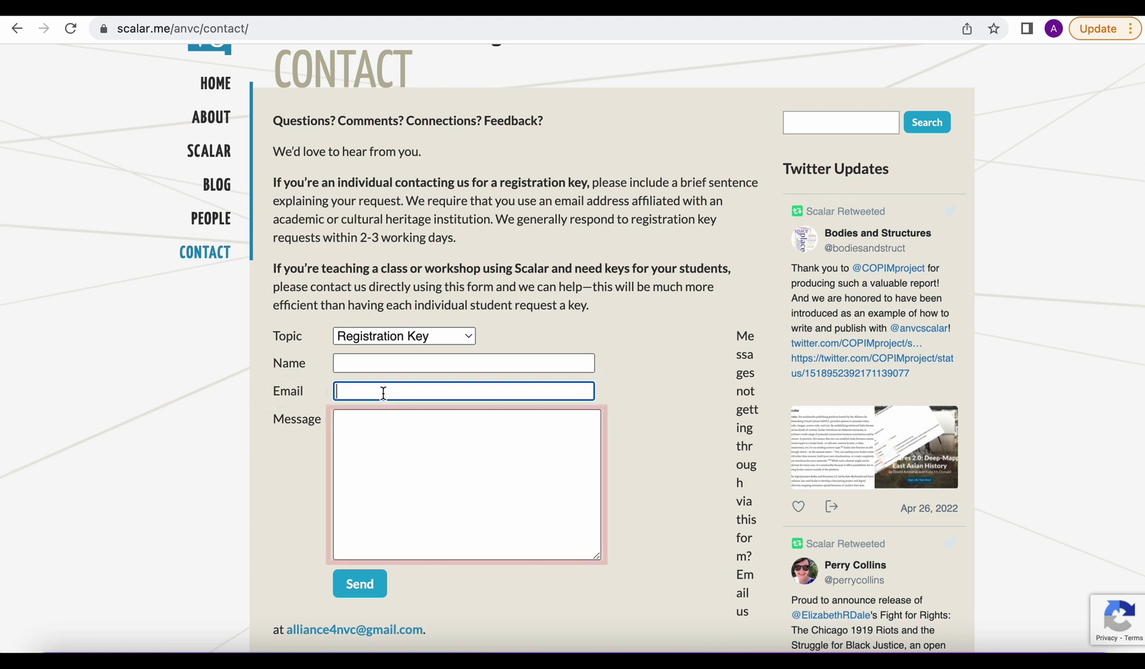
click(378, 427)
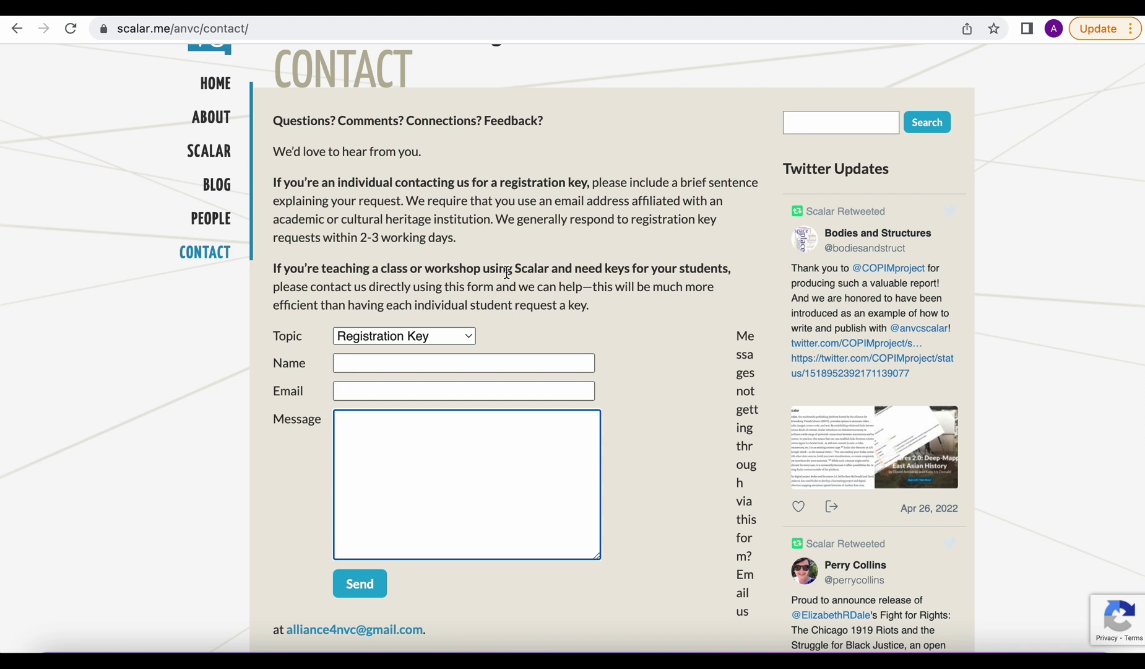
- Go back to the registration form and submit it with Register
click(14, 30)
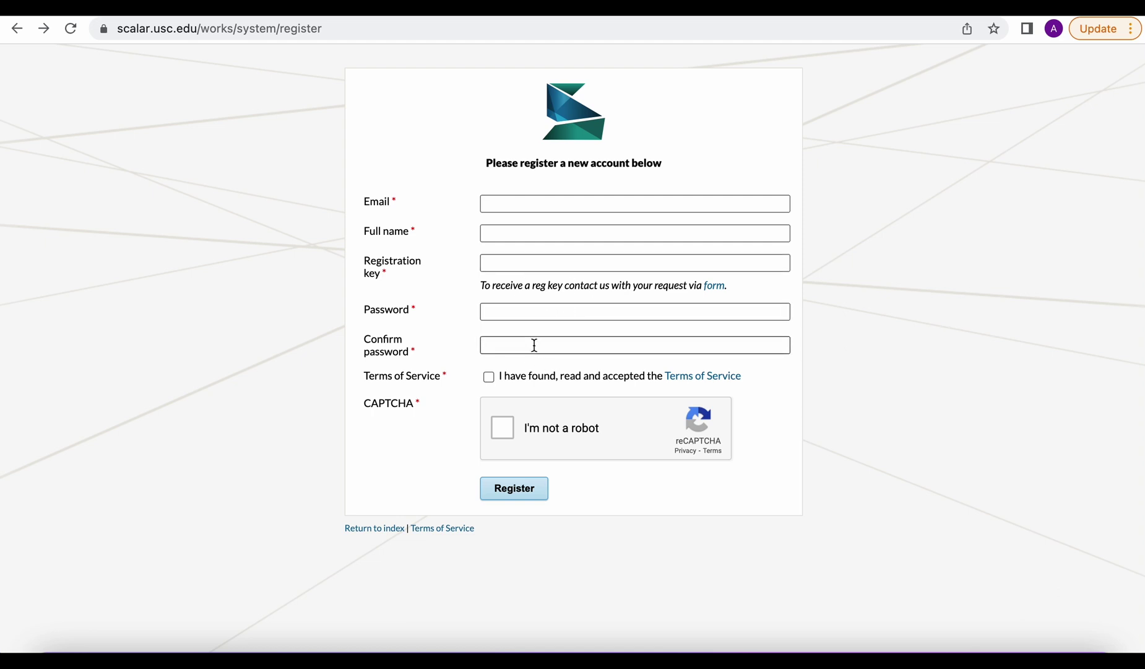
click(528, 499)
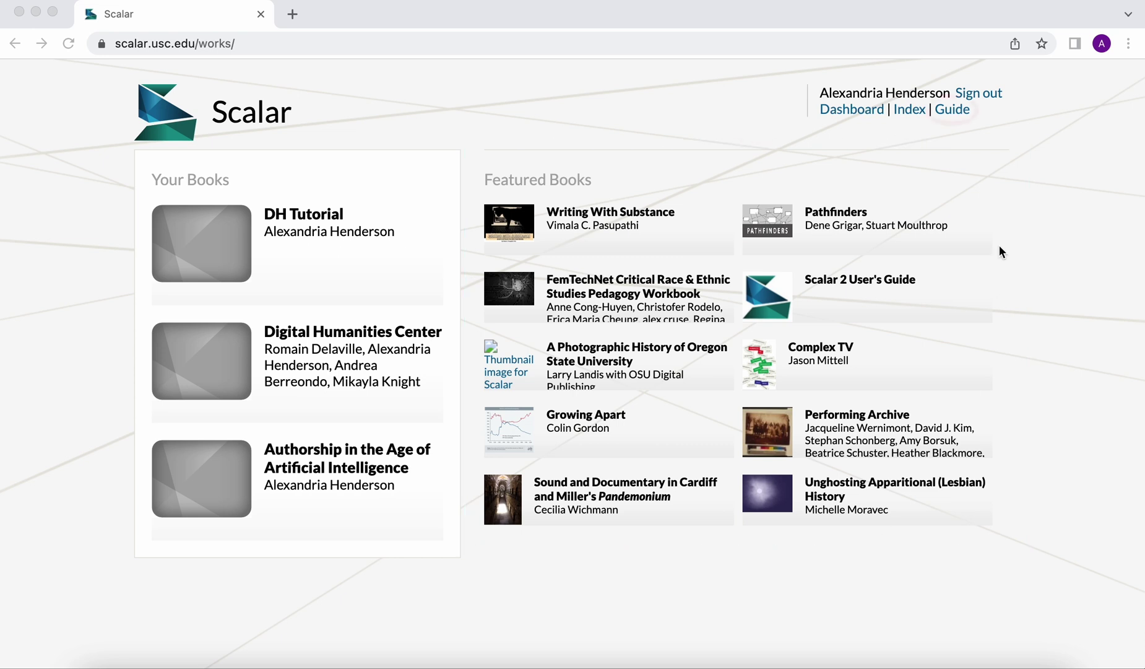
- Open the Guide link from the Scalar works index
click(953, 112)
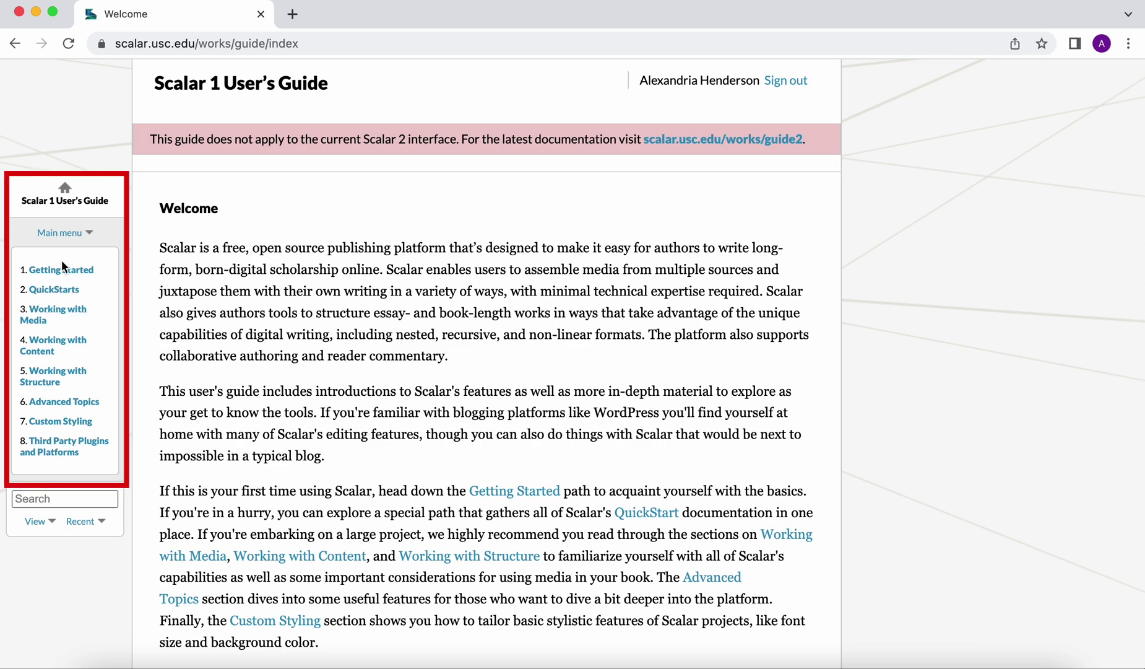
- Return to the works index and open the Dashboard
click(14, 43)
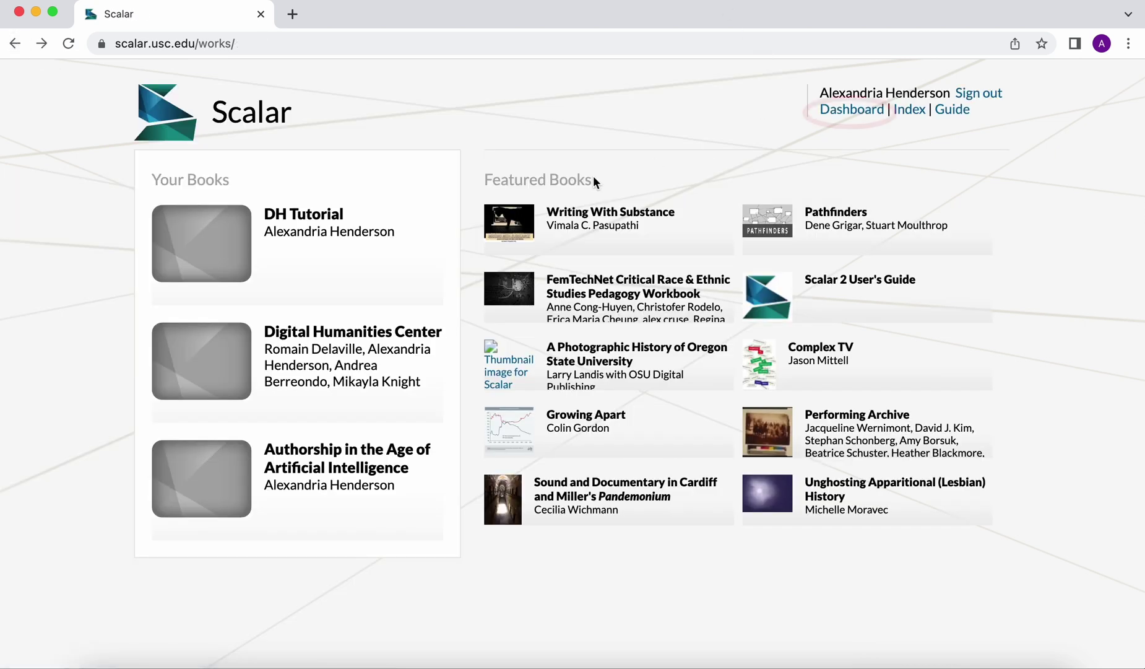
click(843, 114)
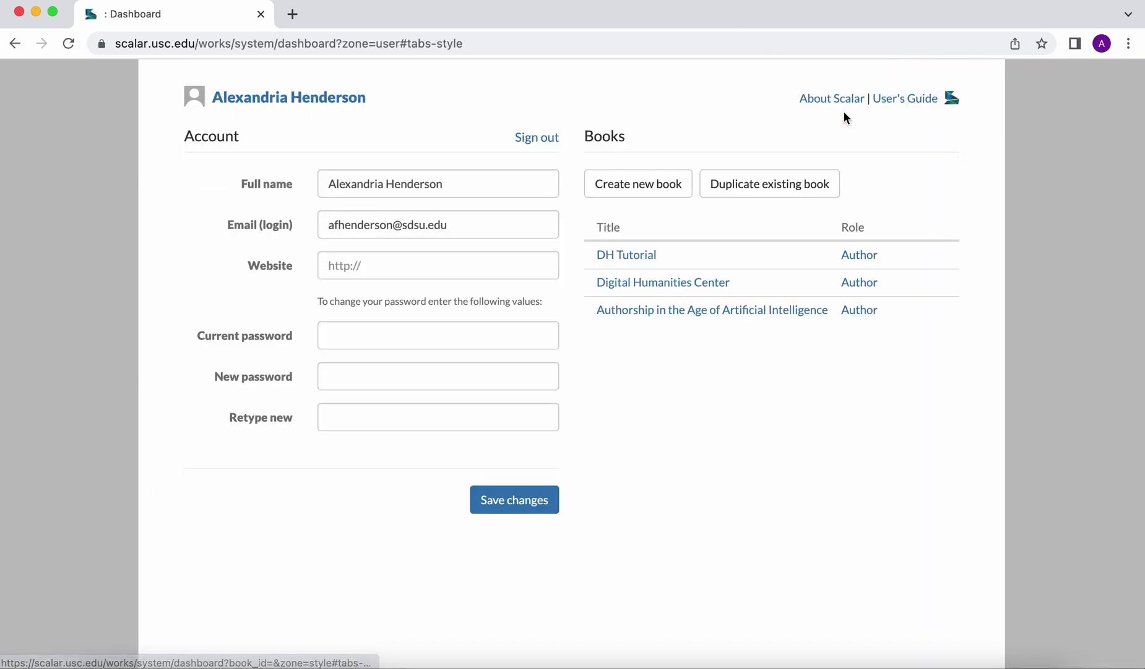